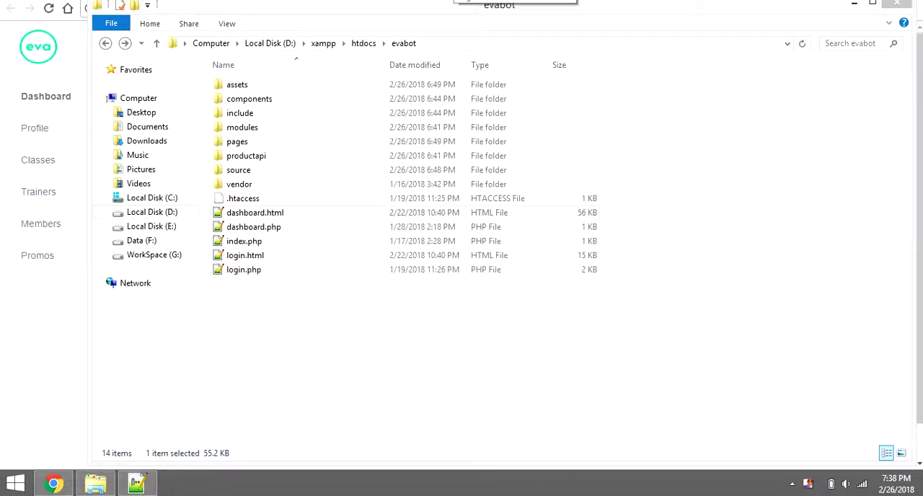
# - Focus the evabot project folder window and clear its file selection
pyautogui.click(95, 483)
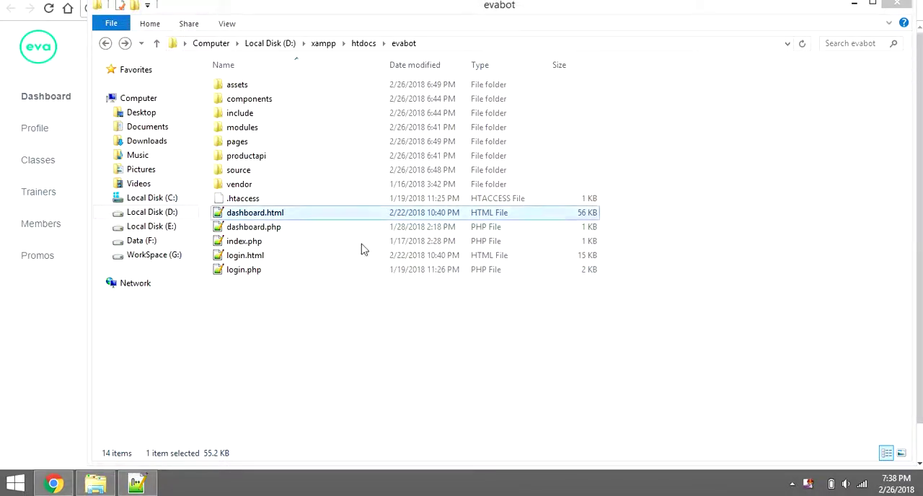
pyautogui.click(258, 343)
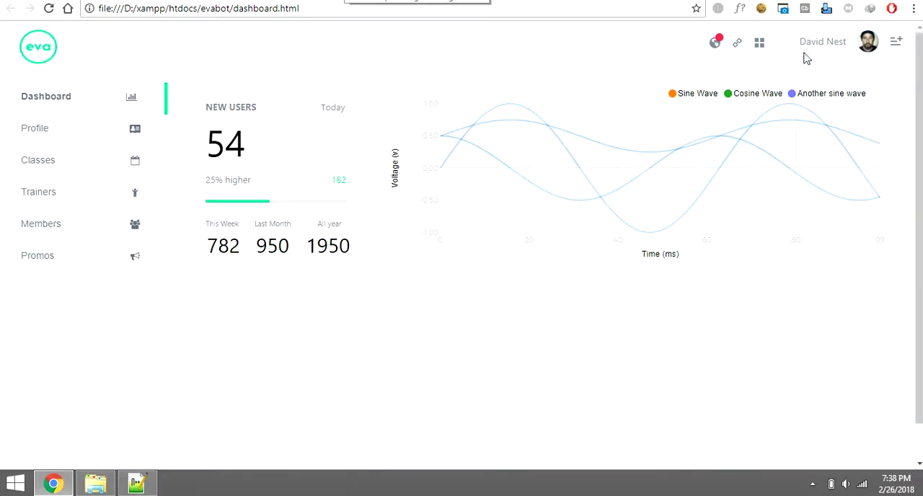
pyautogui.scroll(-2, 919, 216)
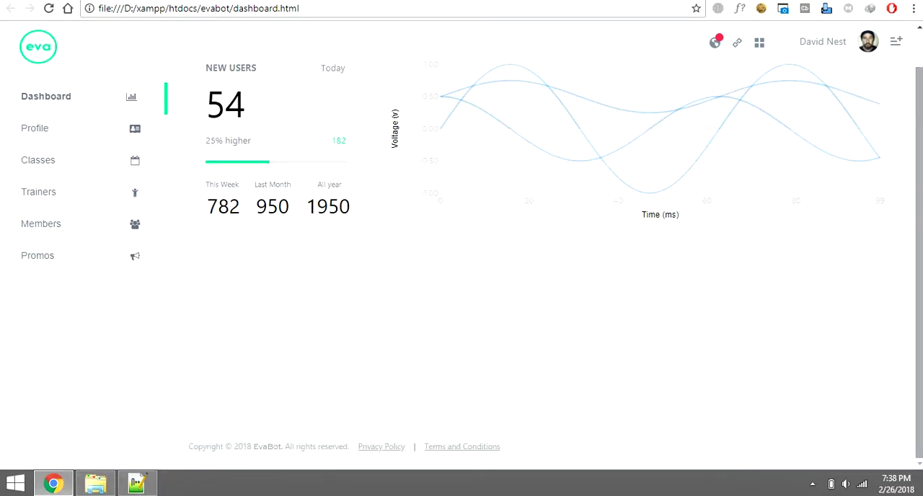
pyautogui.scroll(2, 461, 260)
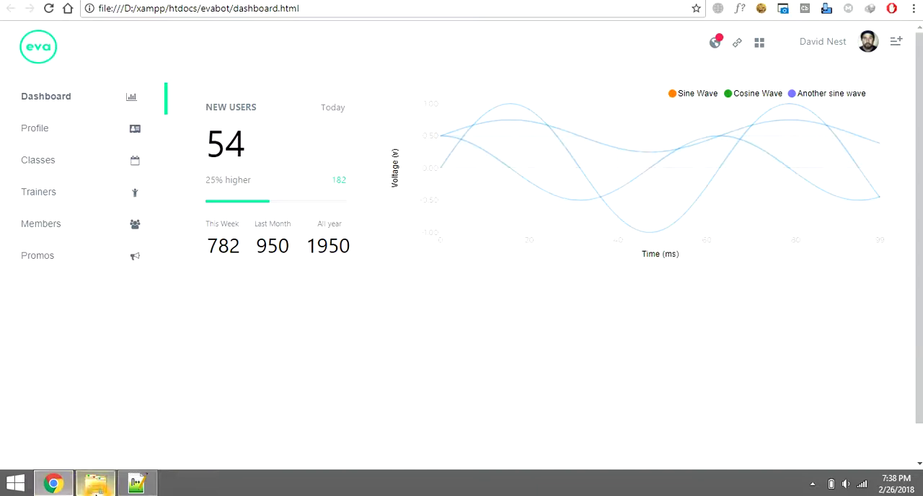
# - Bring up the evabot folder, select all its items, then clear the selection
pyautogui.click(96, 484)
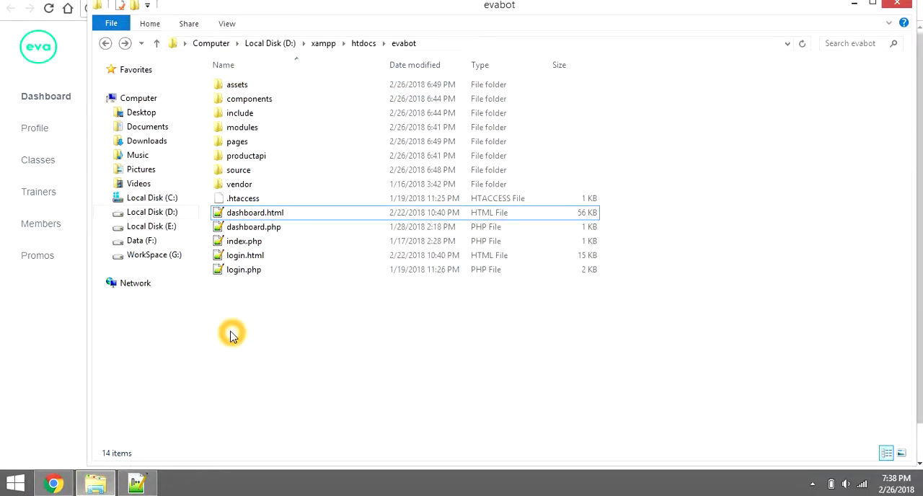
pyautogui.moveTo(231, 335); pyautogui.dragTo(268, 66)
pyautogui.click(271, 384)
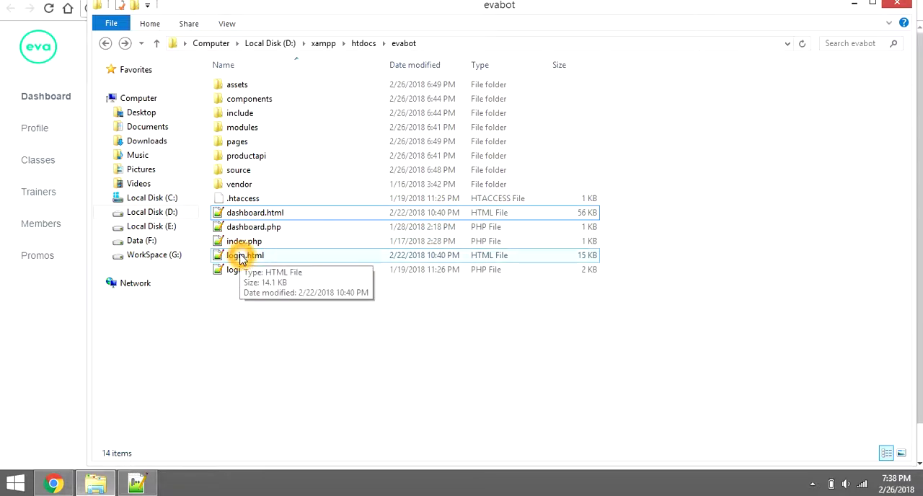
# - Open the components folder, go back up to htdocs, and reopen evabot
pyautogui.doubleClick(240, 100)
pyautogui.press('BackSpace')
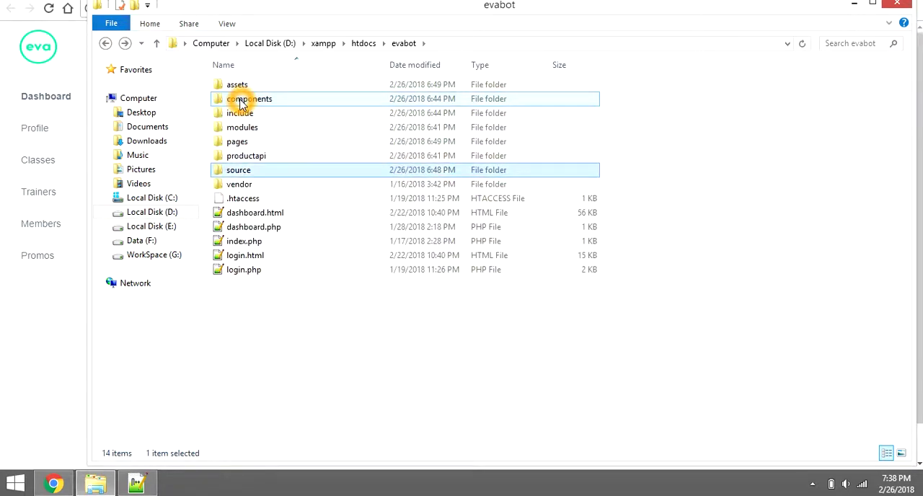
pyautogui.press('BackSpace')
pyautogui.press('Up')
pyautogui.press('Return')
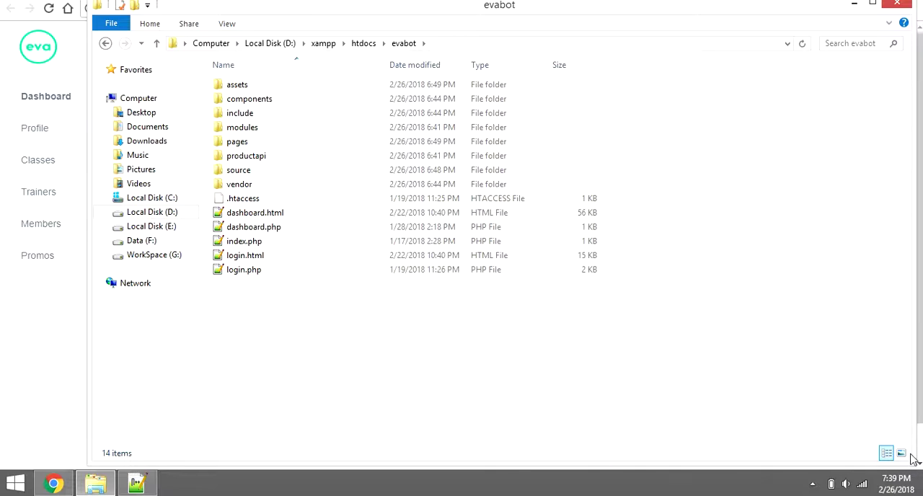
pyautogui.moveTo(915, 393); pyautogui.dragTo(912, 393)
# - Open the dashboard's Chat List sidebar, look it over, and close it again
pyautogui.click(917, 393)
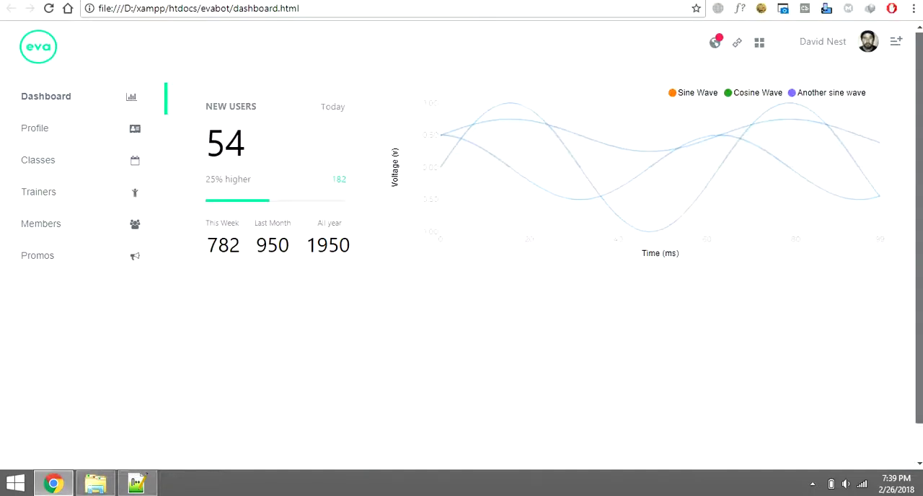
pyautogui.click(898, 46)
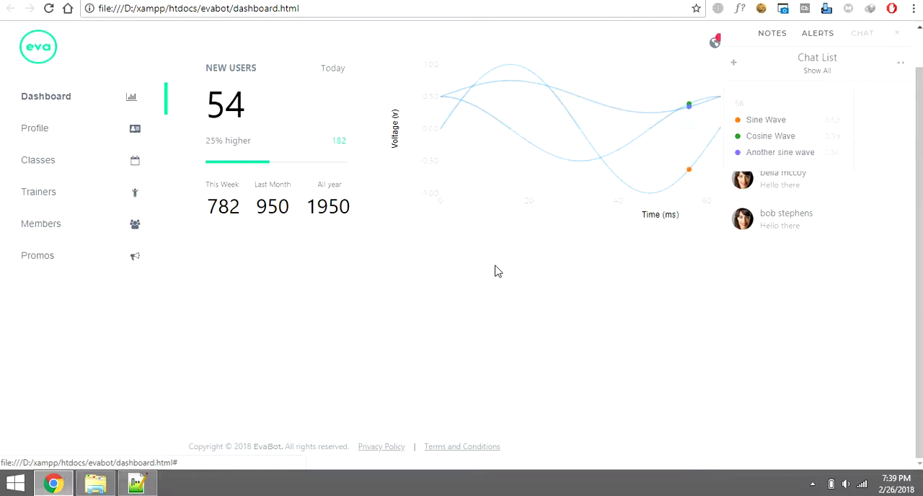
pyautogui.click(409, 296)
pyautogui.click(502, 38)
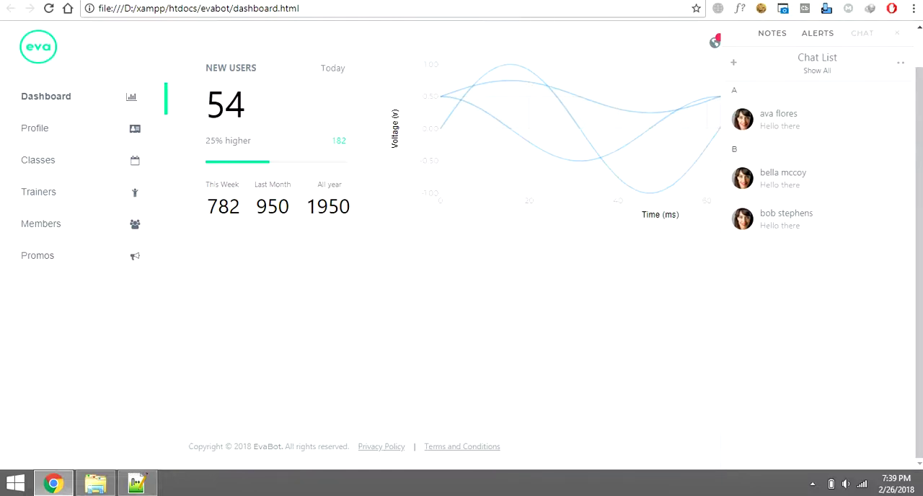
pyautogui.click(898, 36)
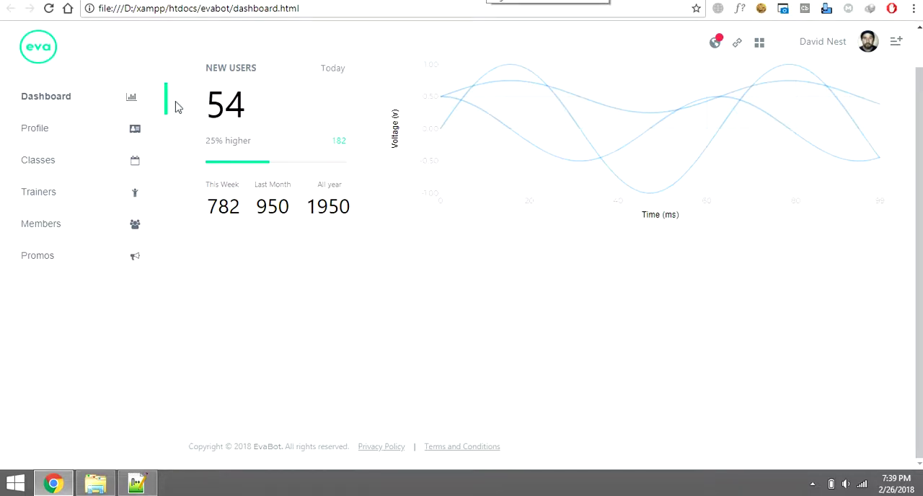
pyautogui.click(236, 7)
pyautogui.moveTo(136, 483)
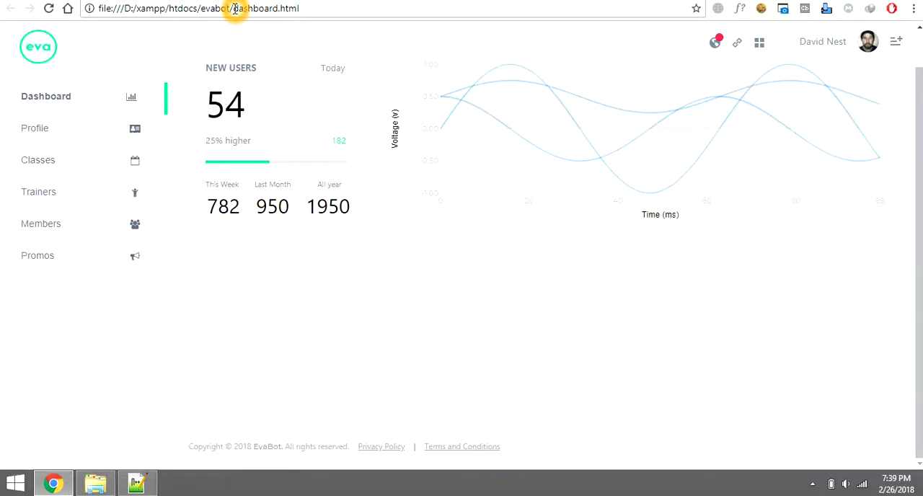
# - Bring Notepad++ forward and show the login.php source tab
pyautogui.click(132, 490)
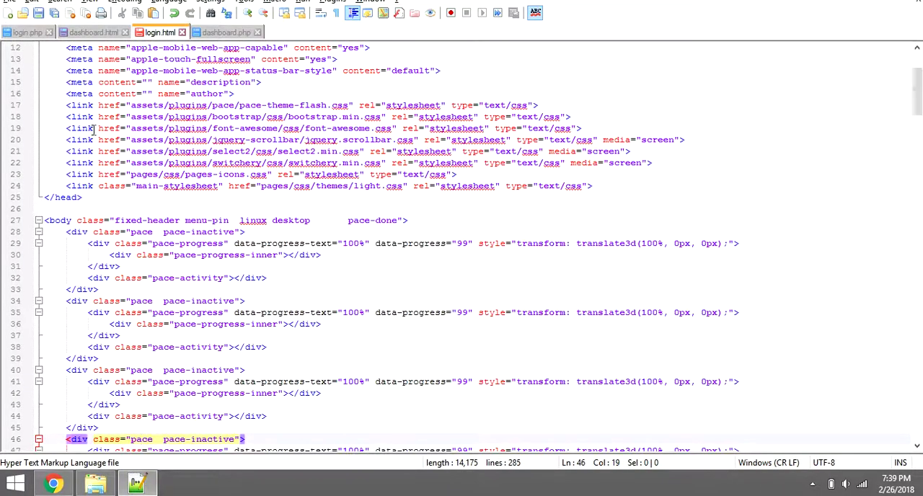
pyautogui.click(27, 32)
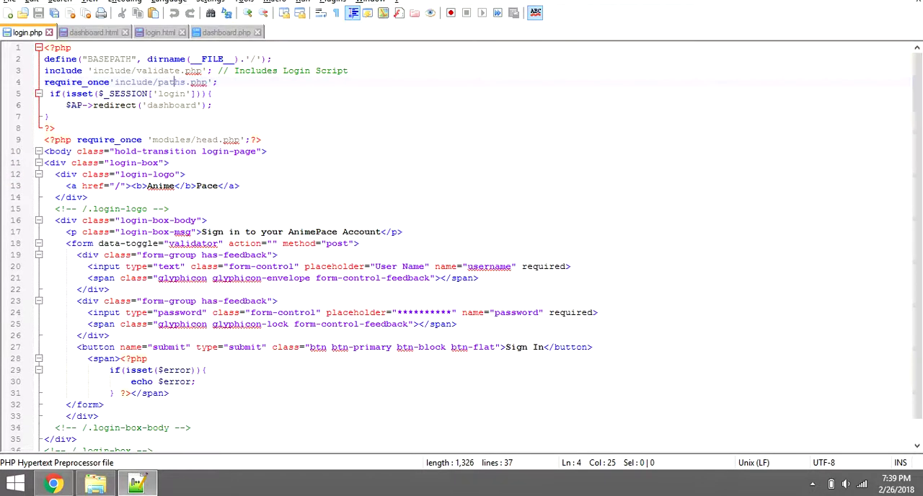
pyautogui.scroll(-1, 913, 144)
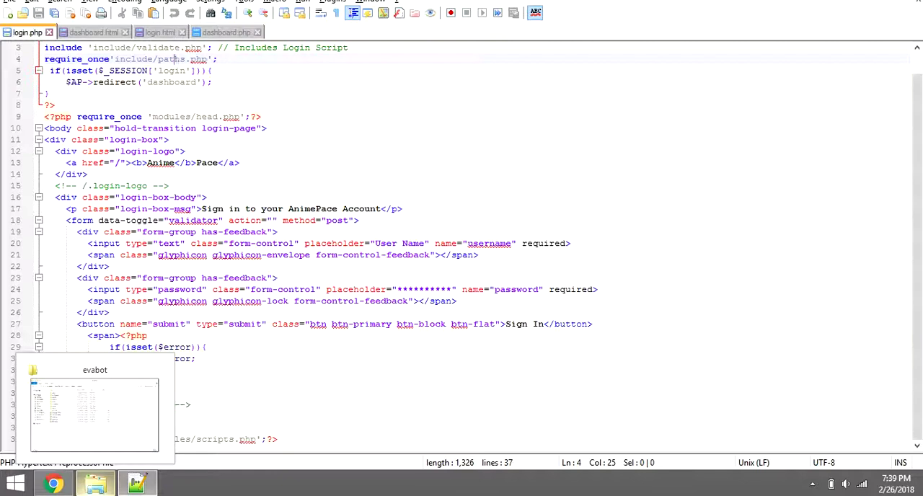
# - Switch from the browser to the evabot project folder to load login.html
pyautogui.click(53, 483)
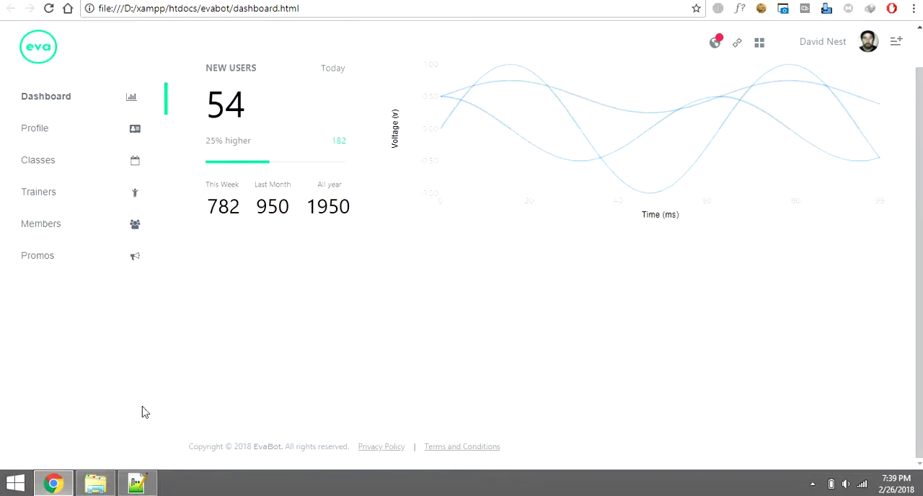
pyautogui.click(95, 483)
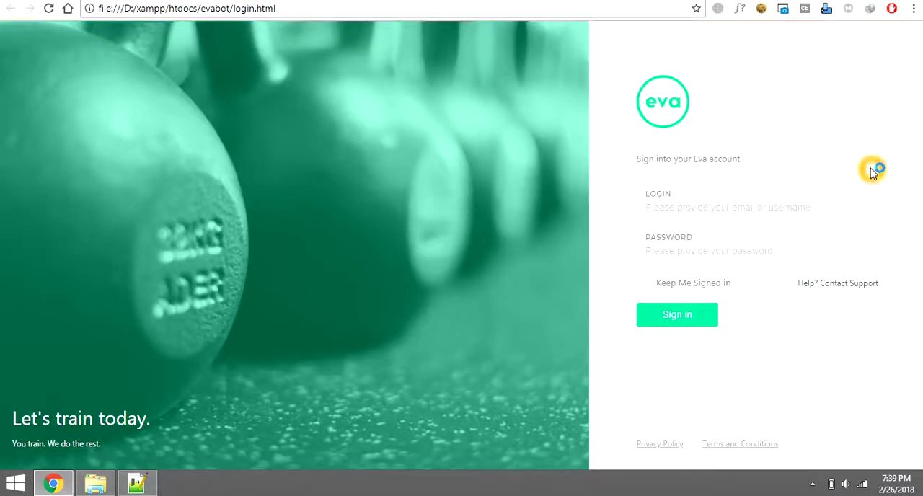
pyautogui.click(585, 292)
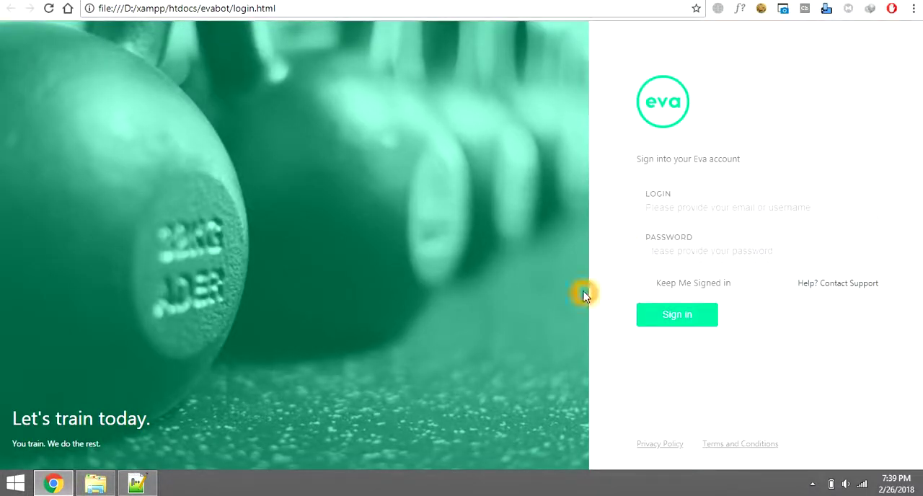
# - Go over the Eva login page's sign-in form fields and kettlebell photo
pyautogui.click(816, 156)
pyautogui.click(615, 146)
pyautogui.click(624, 108)
pyautogui.click(721, 278)
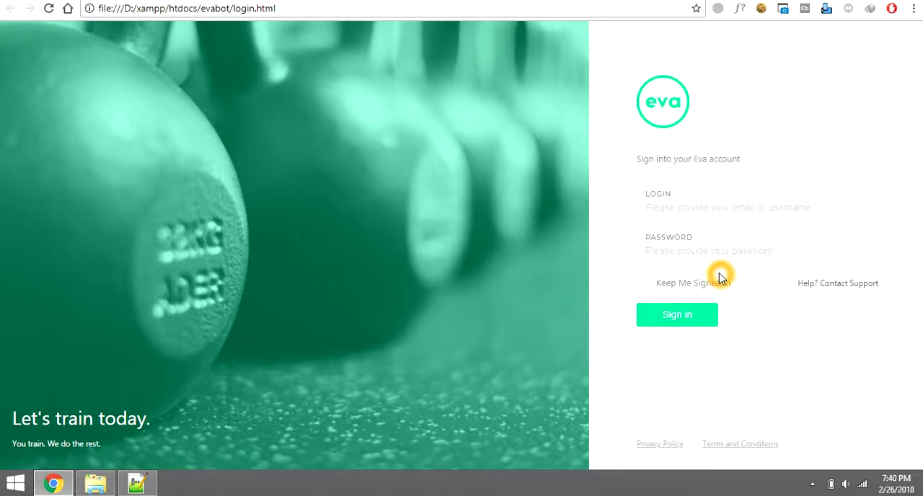
pyautogui.click(679, 153)
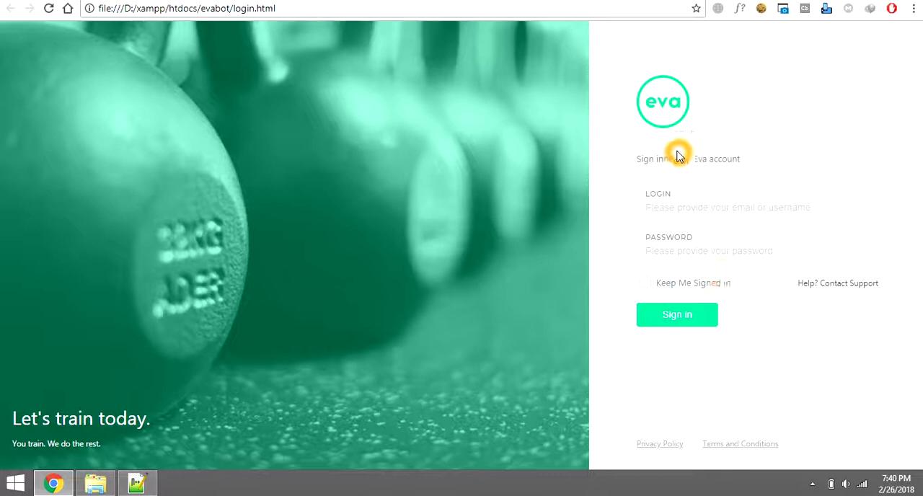
pyautogui.click(646, 233)
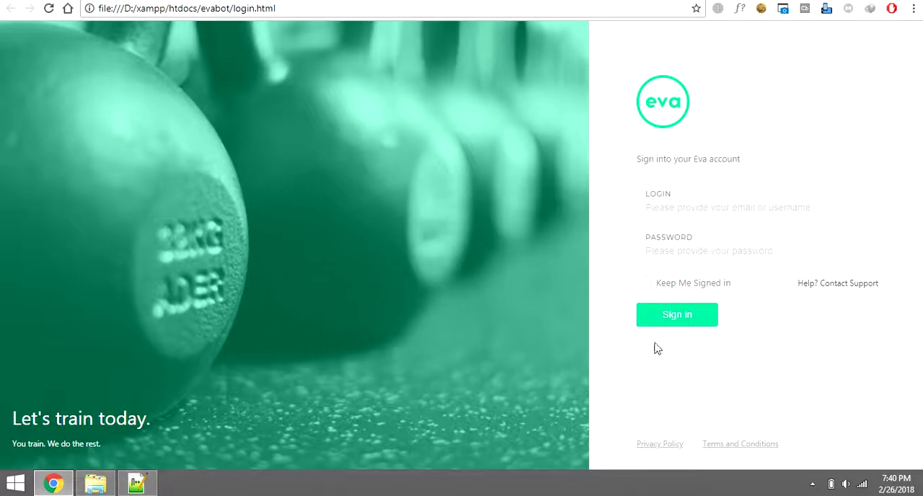
pyautogui.click(630, 217)
pyautogui.click(638, 349)
pyautogui.click(637, 225)
pyautogui.click(698, 289)
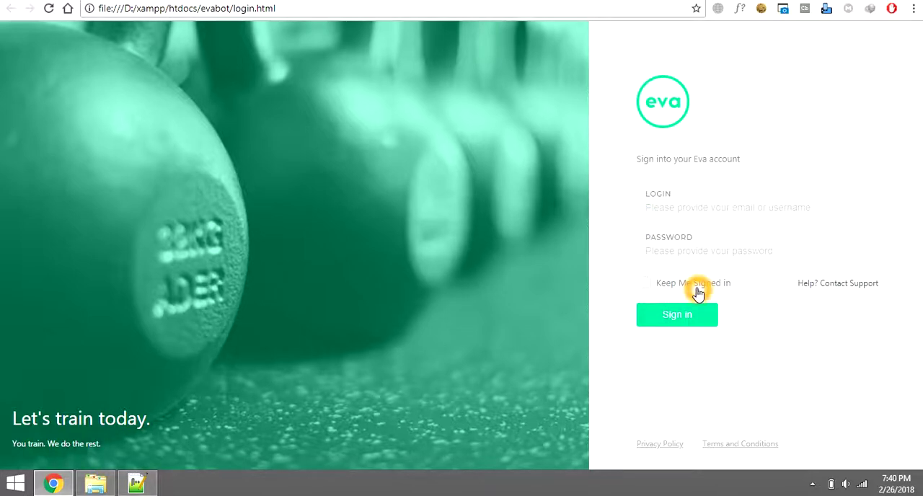
pyautogui.click(585, 158)
pyautogui.click(639, 161)
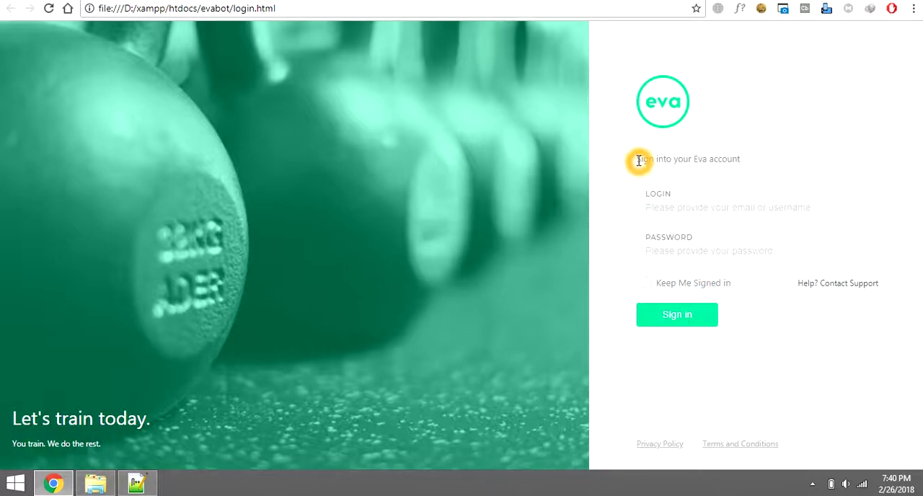